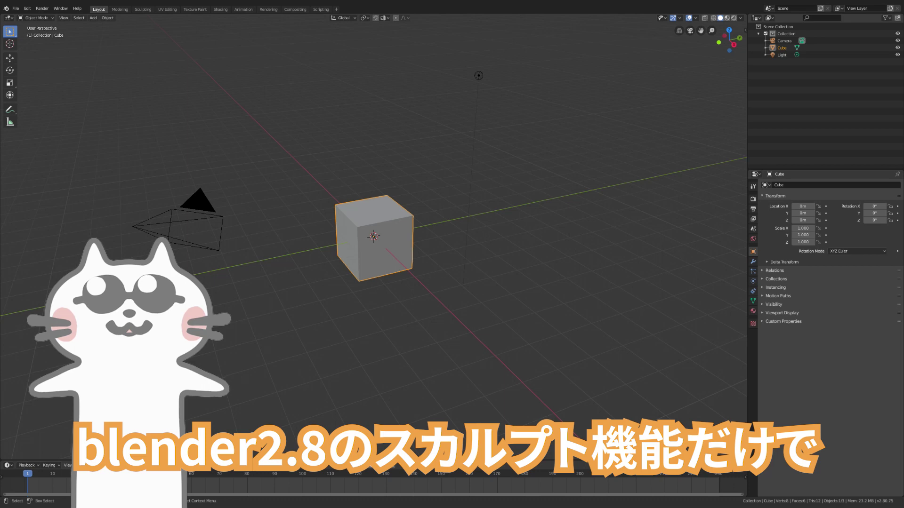
Start animation playback with the default cube in the Sculpting workspace
key("space")
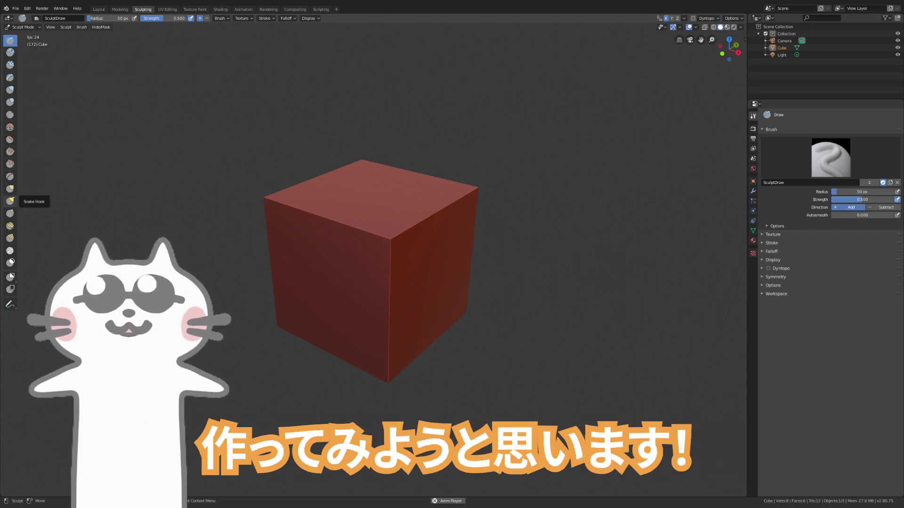
Switch to Snake Hook, set its radius to 157 px, and enable Dyntopo
left_click(10, 201)
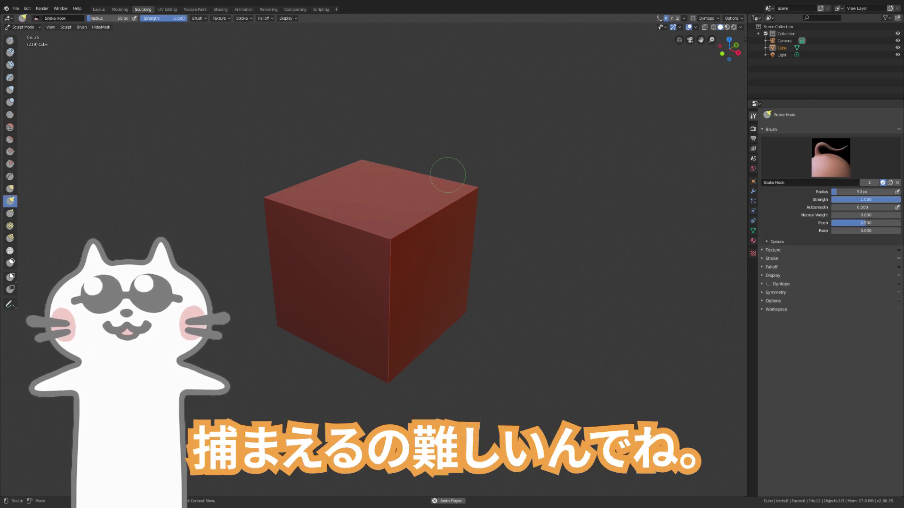
right_click(437, 206)
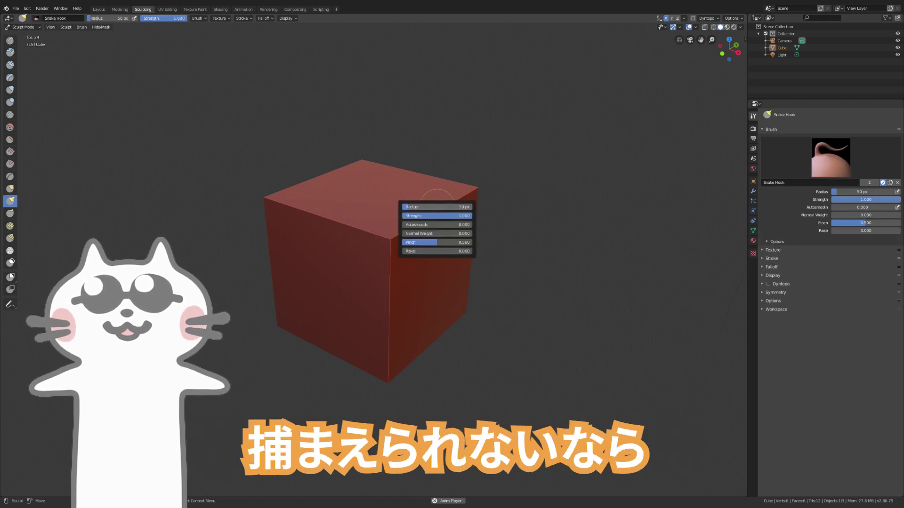
left_click_drag(437, 206, 451, 208)
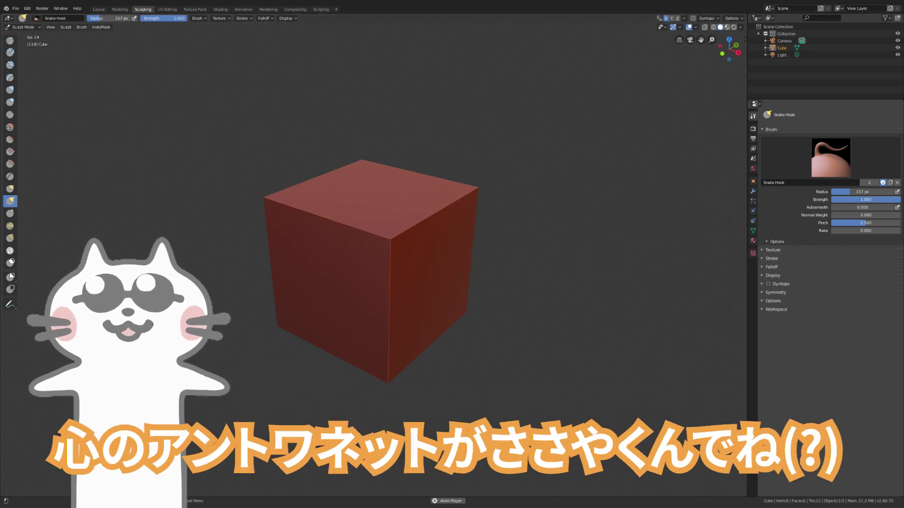
left_click(692, 18)
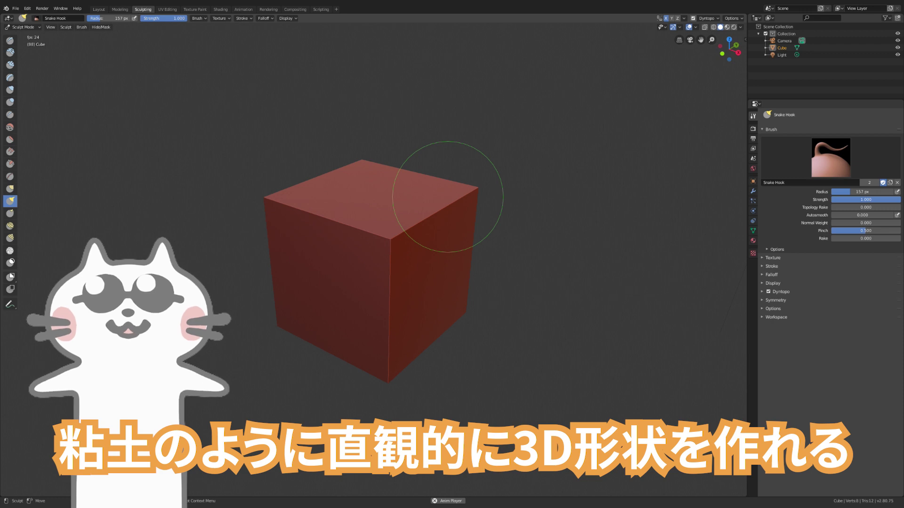
Pull a test protrusion from the cube's top edge and widen the brush to 357 px
left_click_drag(445, 203, 486, 177)
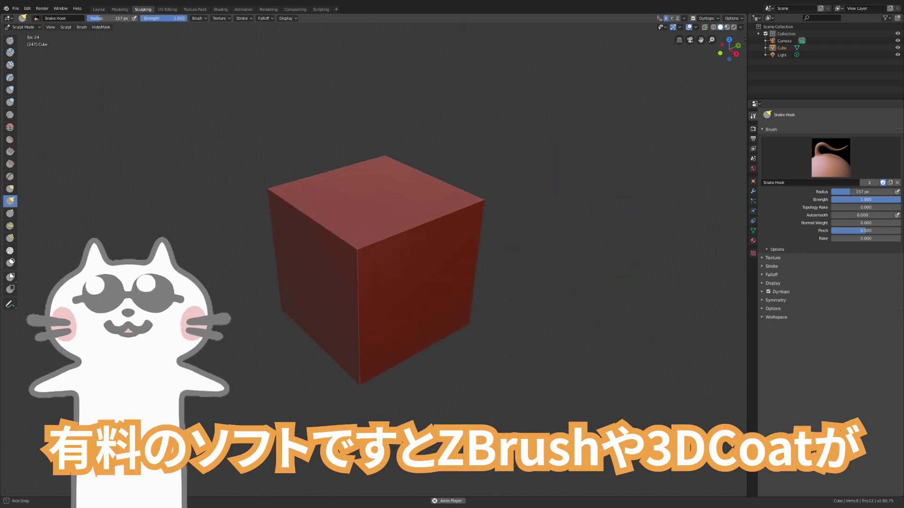
middle_click_drag(555, 202, 468, 249)
right_click(430, 265)
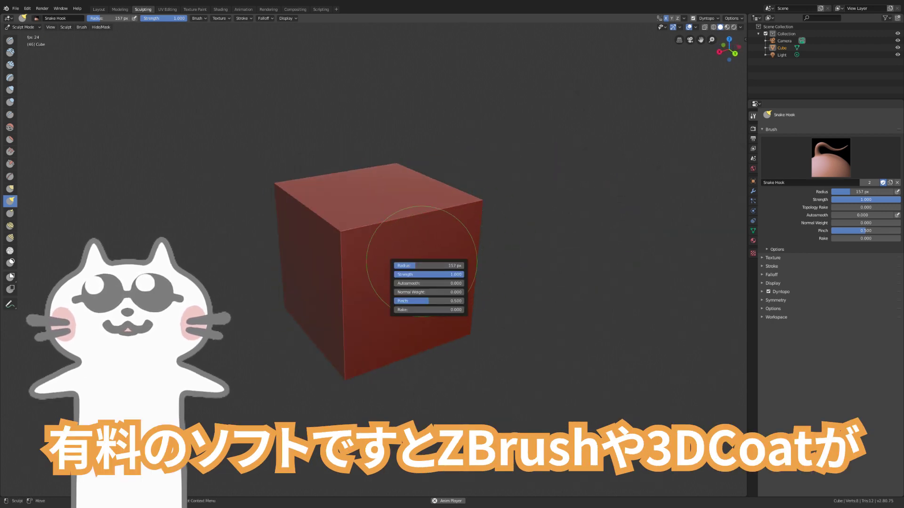
left_click_drag(430, 265, 456, 266)
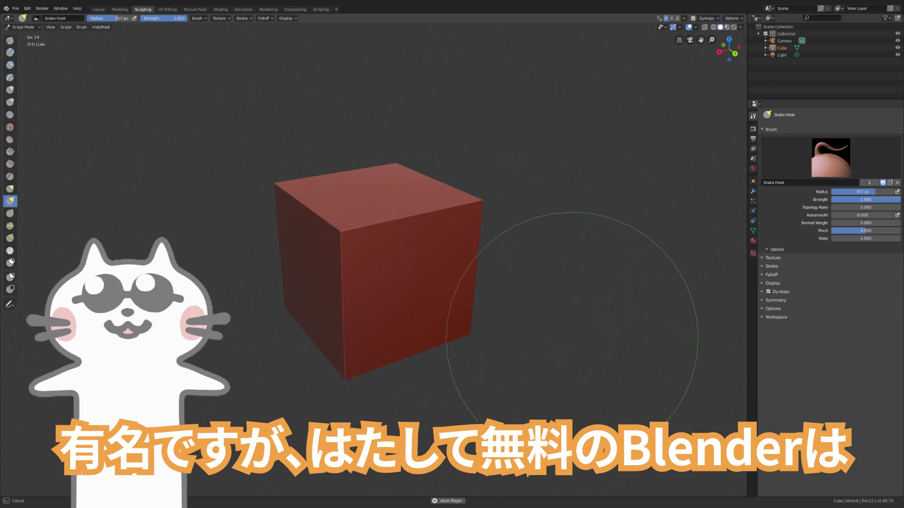
Snap the view through side and top orthographic views of the cube
mouse_move(564, 307)
middle_mouse_down()
mouse_move(584, 301)
mouse_move(550, 197)
middle_mouse_up()
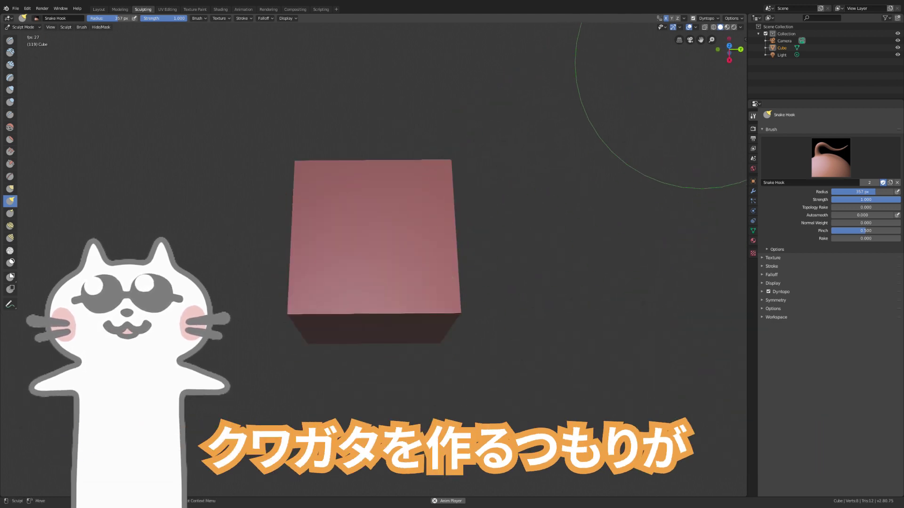
left_click(730, 46)
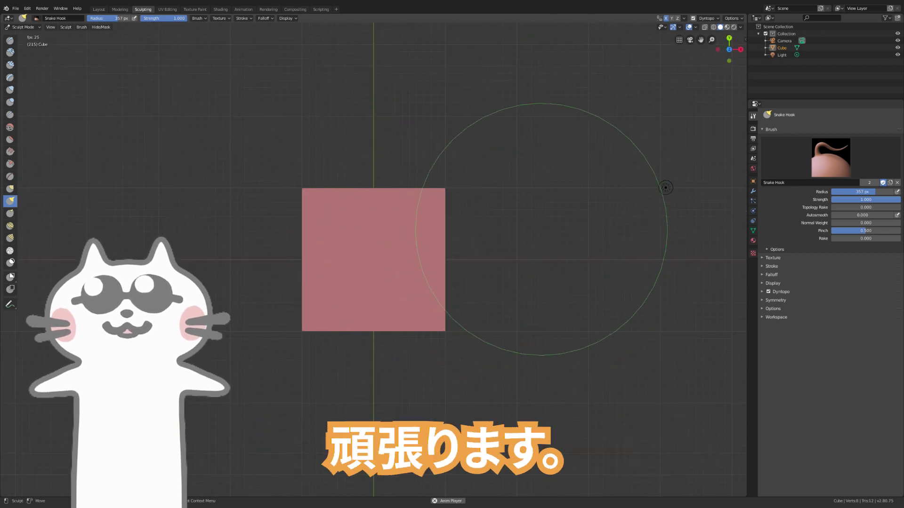
middle_click_drag(549, 235, 549, 141)
left_click_drag(732, 45, 729, 48)
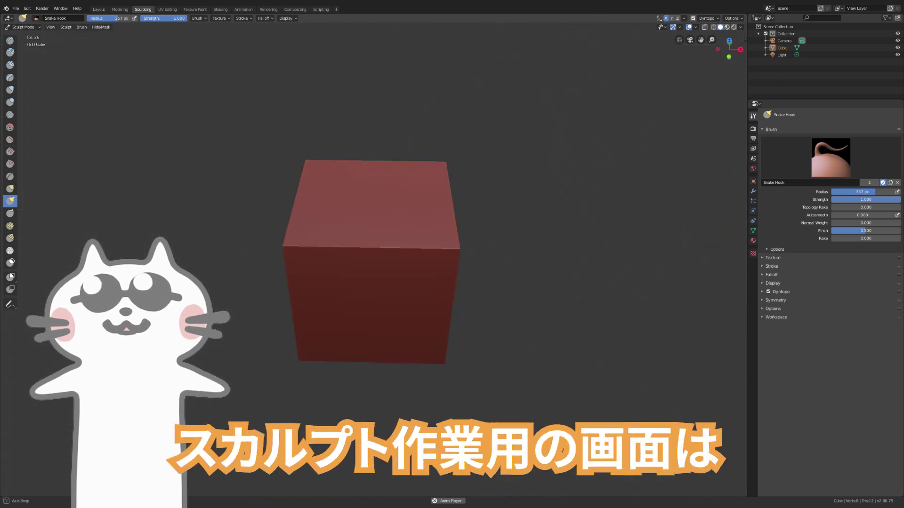
left_click(741, 49)
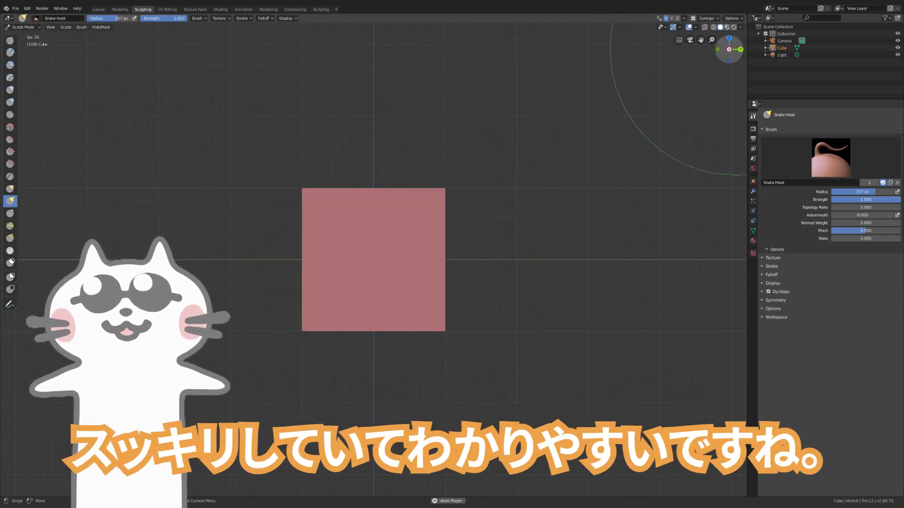
left_click(730, 37)
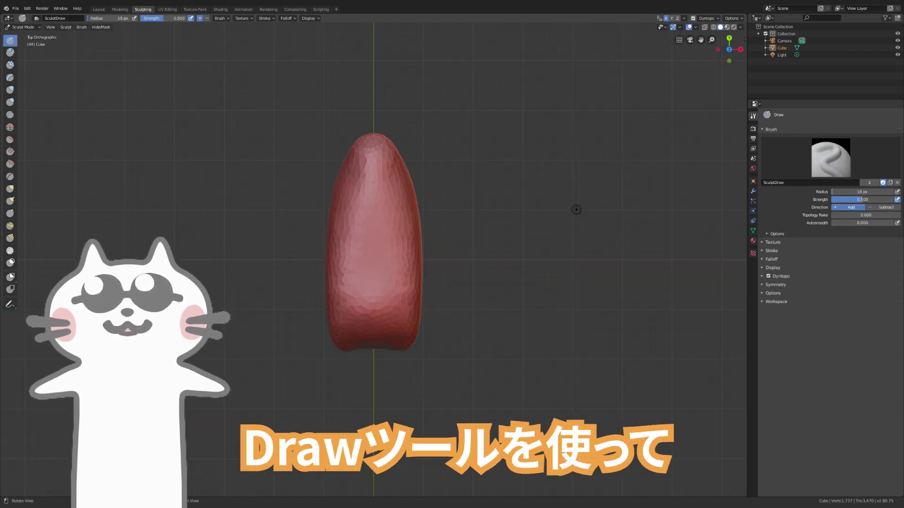
Carve a subtractive groove down the body's centre, then switch to the Grab brush
key("ctrl")
left_click_drag(374, 151, 374, 249, "ctrl")
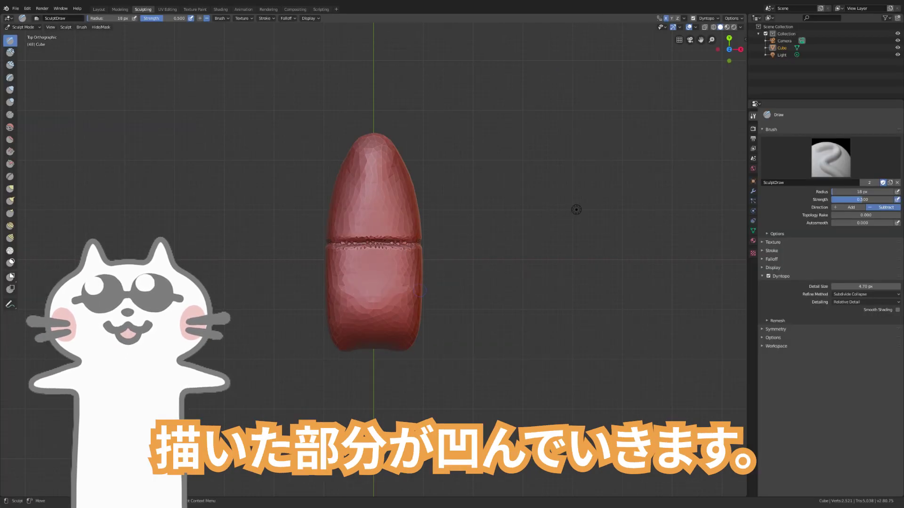
middle_click_drag(576, 210, 471, 141)
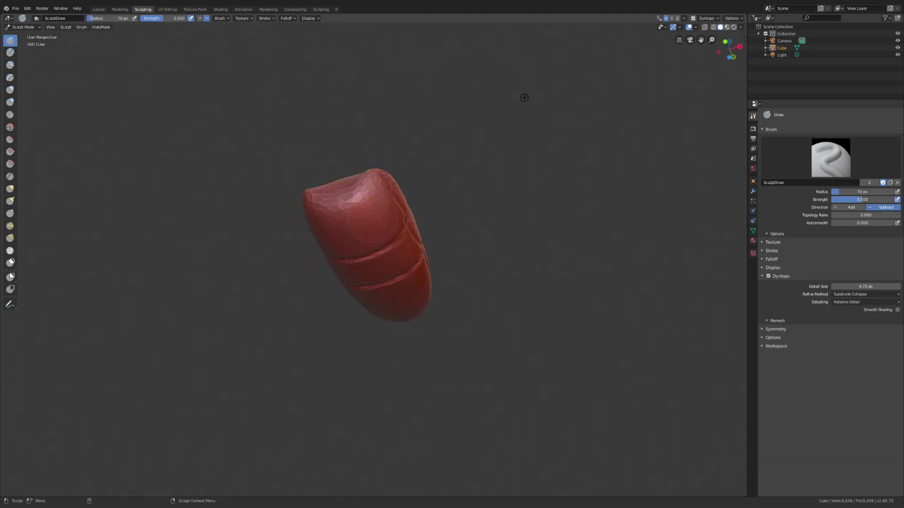
mouse_move(369, 223)
middle_mouse_down()
mouse_move(343, 242)
mouse_move(479, 91)
mouse_move(476, 191)
middle_mouse_up()
key("g")
middle_click_drag(480, 145, 379, 270)
right_click(379, 270)
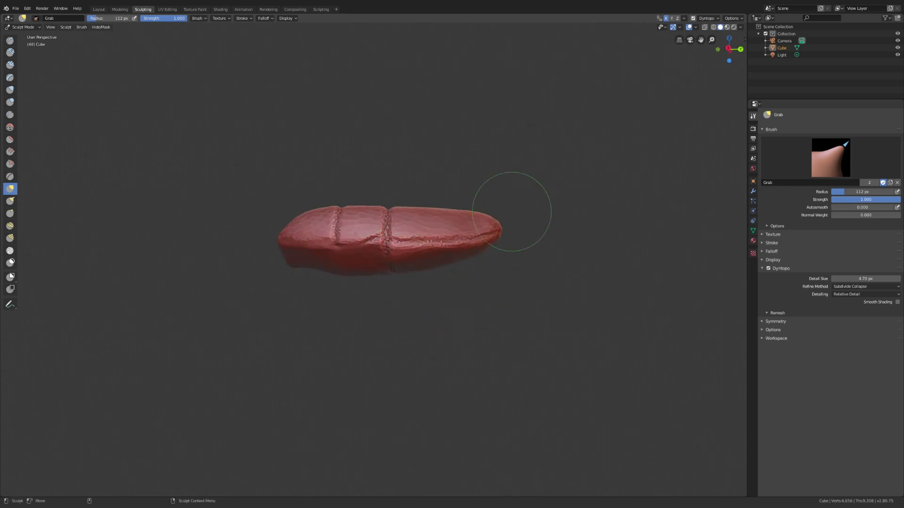
Return to Draw, then undo a Snake Hook stroke that dented the body's front
mouse_move(512, 211)
middle_mouse_down()
mouse_move(329, 222)
mouse_move(357, 235)
mouse_move(576, 210)
mouse_move(362, 342)
middle_mouse_up()
key("x")
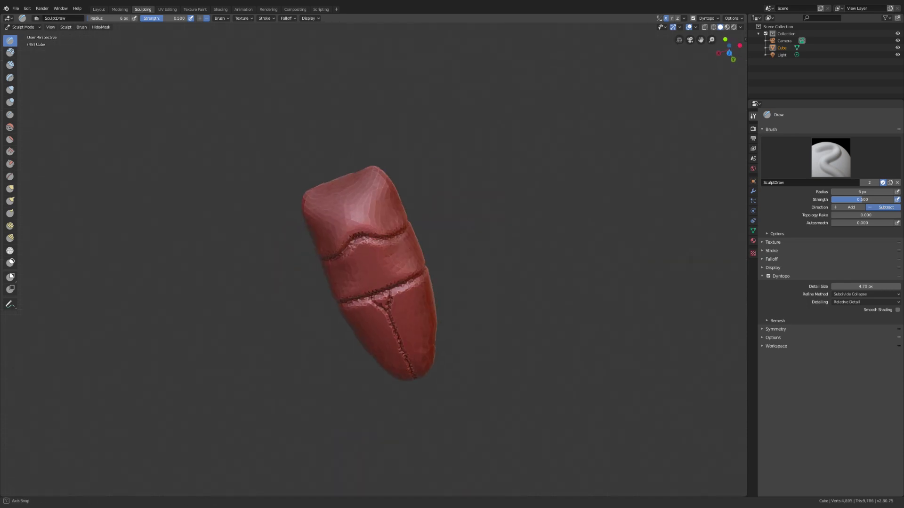
mouse_move(362, 342)
middle_mouse_down()
mouse_move(469, 225)
mouse_move(376, 282)
middle_mouse_up()
key("space")
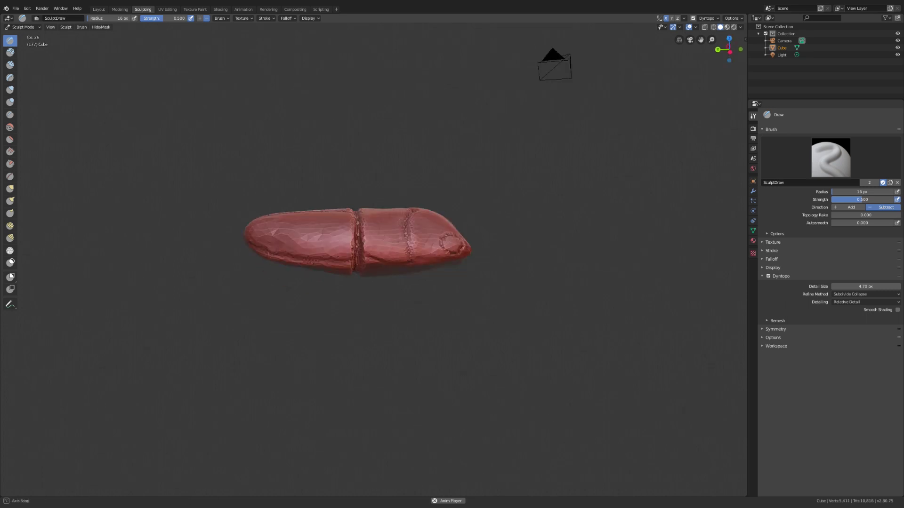
key("k")
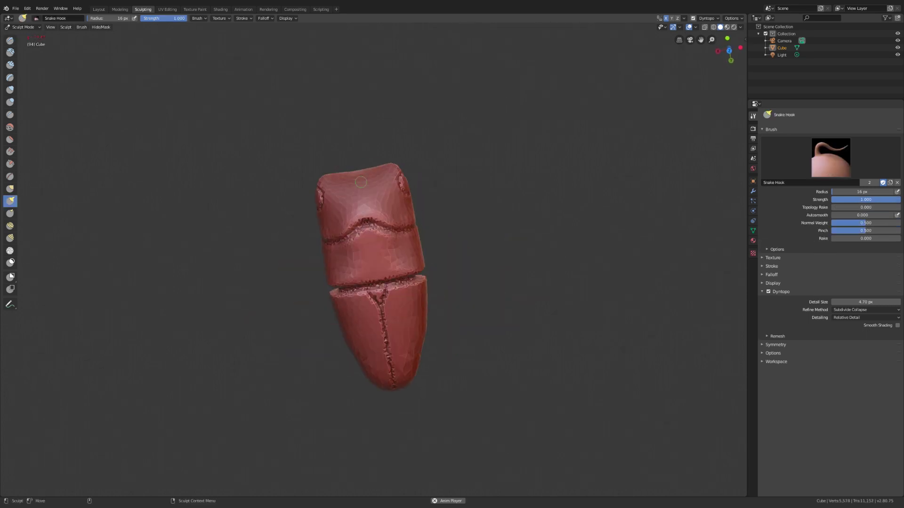
left_click_drag(368, 219, 365, 231)
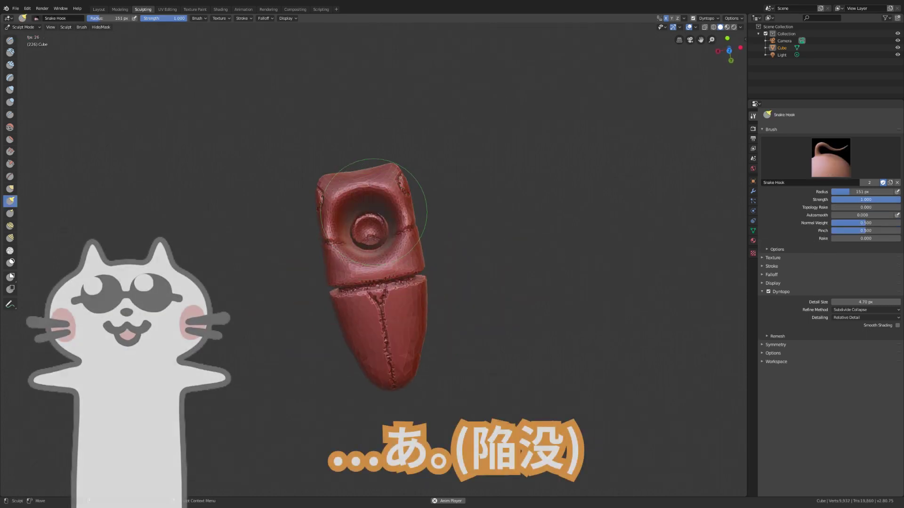
key("ctrl+z")
Switch to a smaller Grab brush, view the body diagonally, and bring up the detailing method options
key("g")
left_click(527, 238)
middle_click_drag(527, 238, 453, 196)
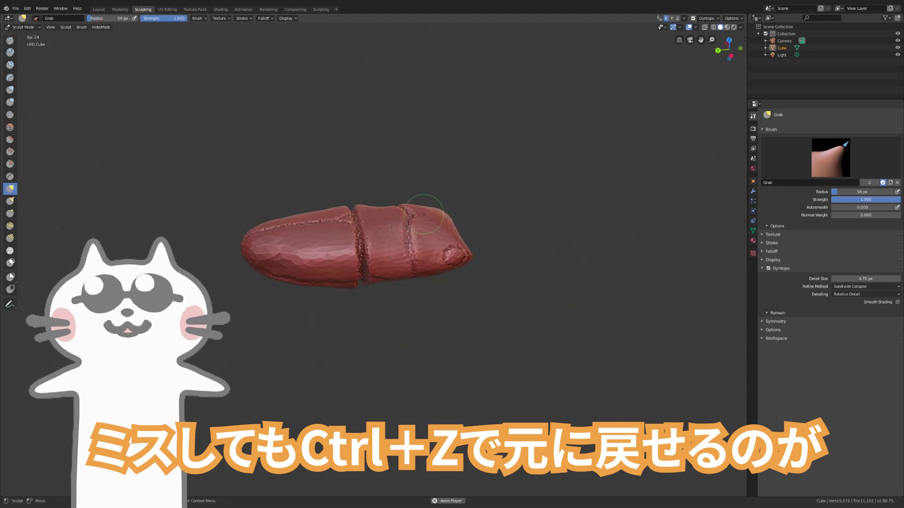
middle_click_drag(592, 297, 565, 282)
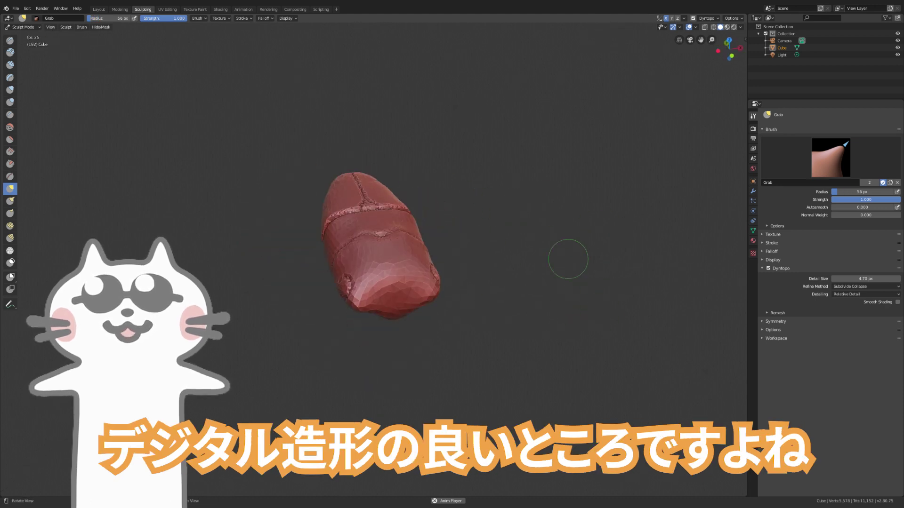
left_click(865, 295)
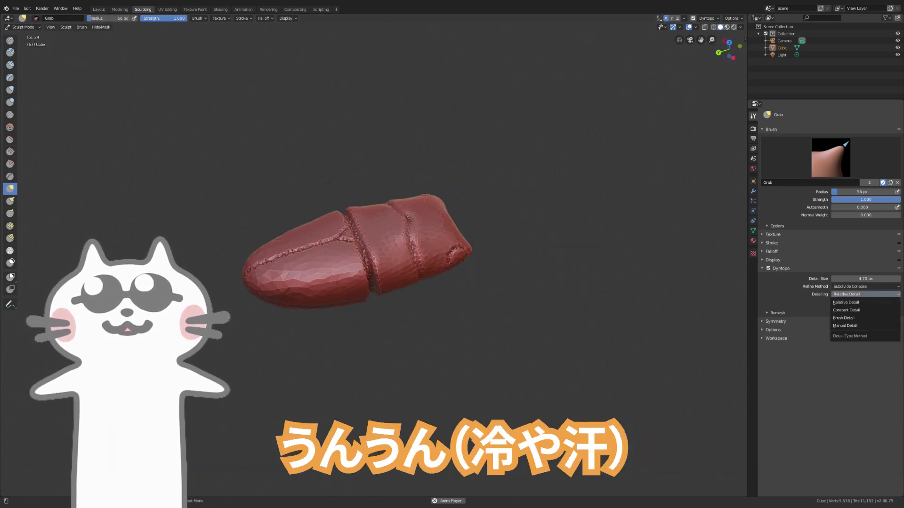
Add a Draw bump at the front of the body from a flat side view
middle_click_drag(504, 307, 434, 313)
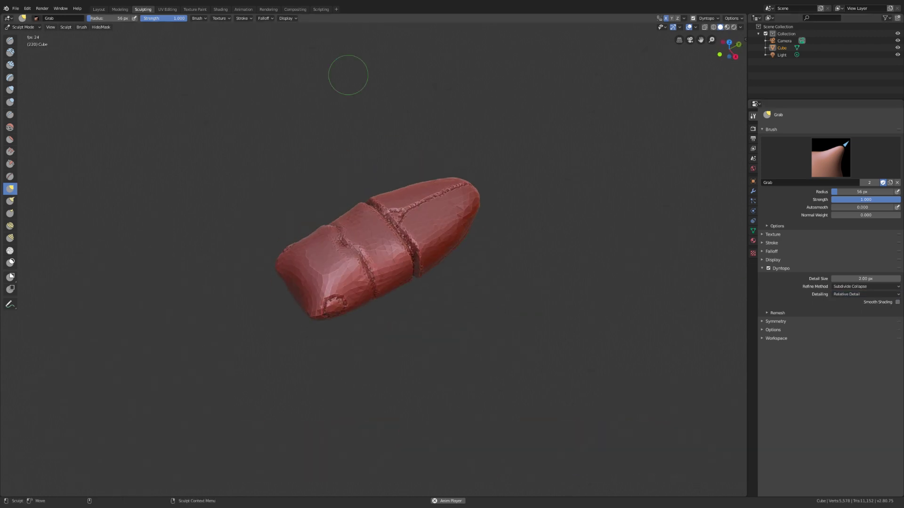
mouse_move(348, 75)
middle_mouse_down()
mouse_move(604, 263)
mouse_move(468, 248)
mouse_move(424, 264)
middle_mouse_up()
key("x")
middle_click_drag(350, 318, 331, 267)
left_click(331, 267)
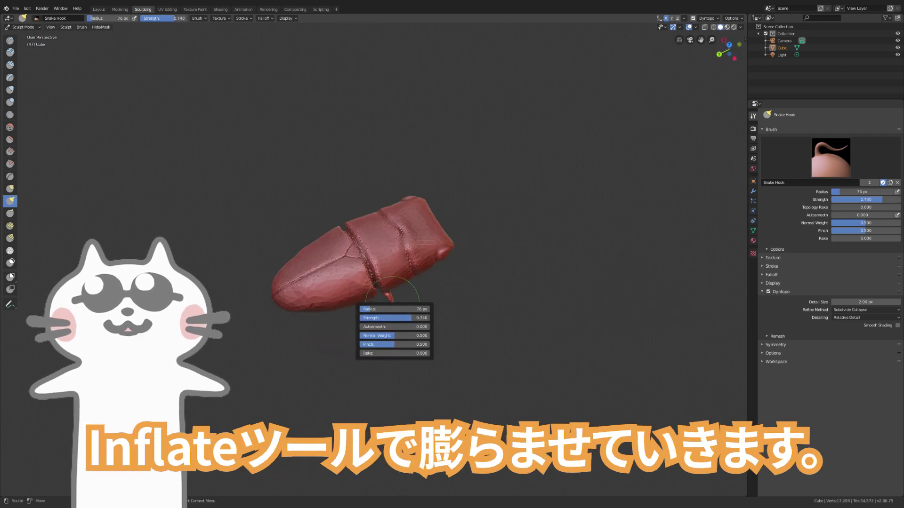
Snap to a top view of the beetle with numpad 7
key("KP_7")
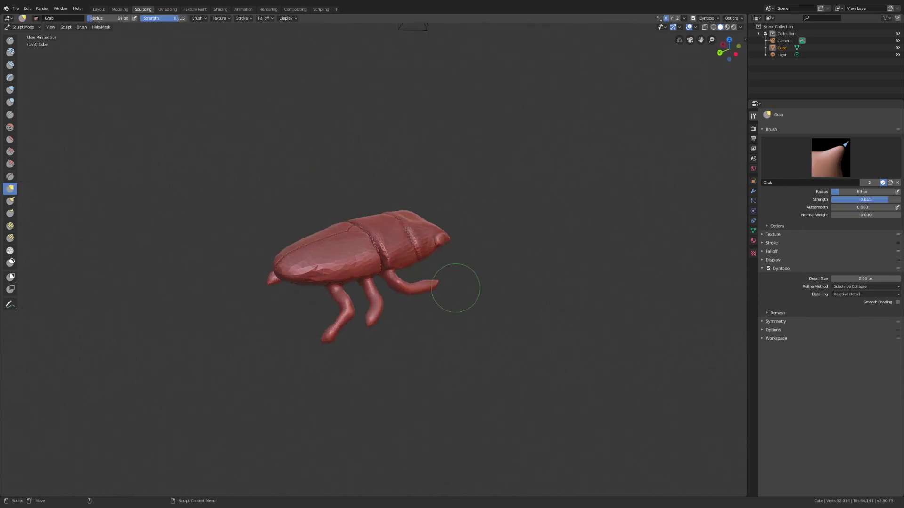
Reshape the front legs symmetrically with Grab, ending on a view from underneath
middle_click_drag(461, 275, 488, 250)
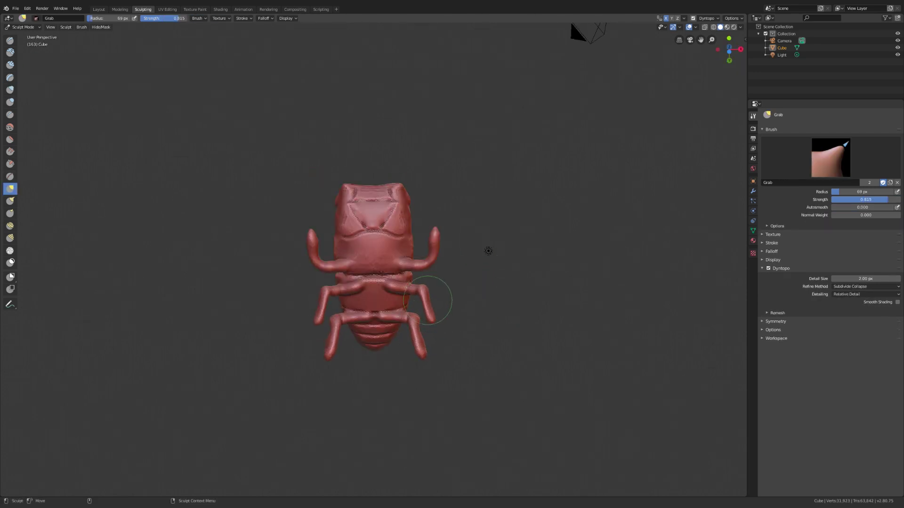
left_click_drag(431, 249, 433, 244)
middle_click_drag(390, 308, 459, 292)
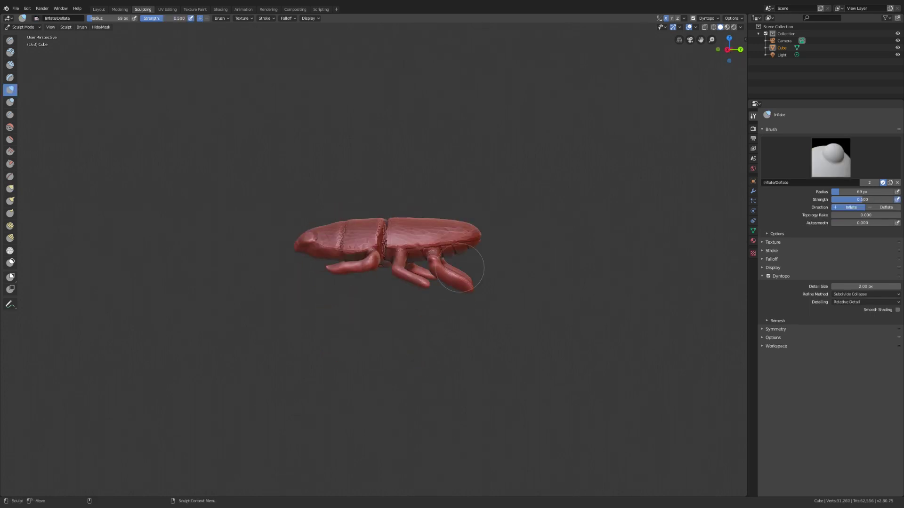
middle_click_drag(353, 273, 495, 278)
mouse_move(448, 192)
middle_mouse_down()
mouse_move(537, 188)
mouse_move(541, 340)
middle_mouse_up()
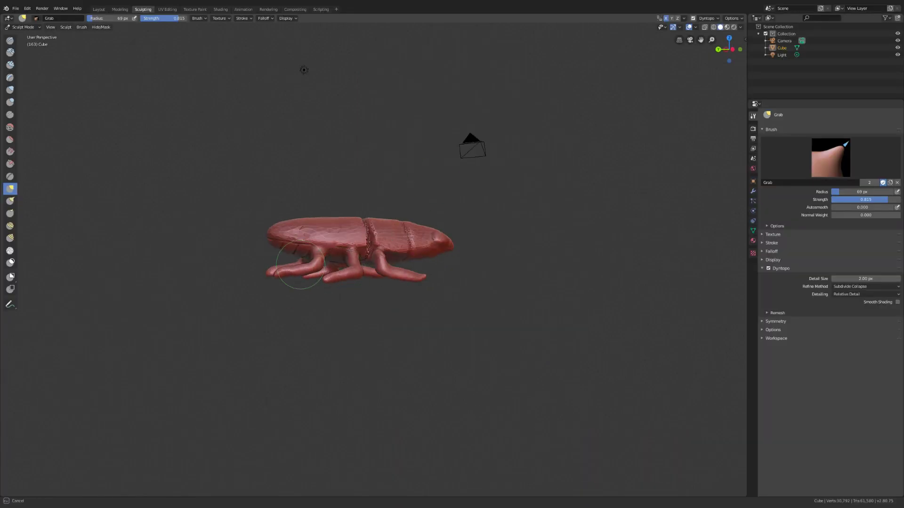
middle_click_drag(471, 146, 557, 162)
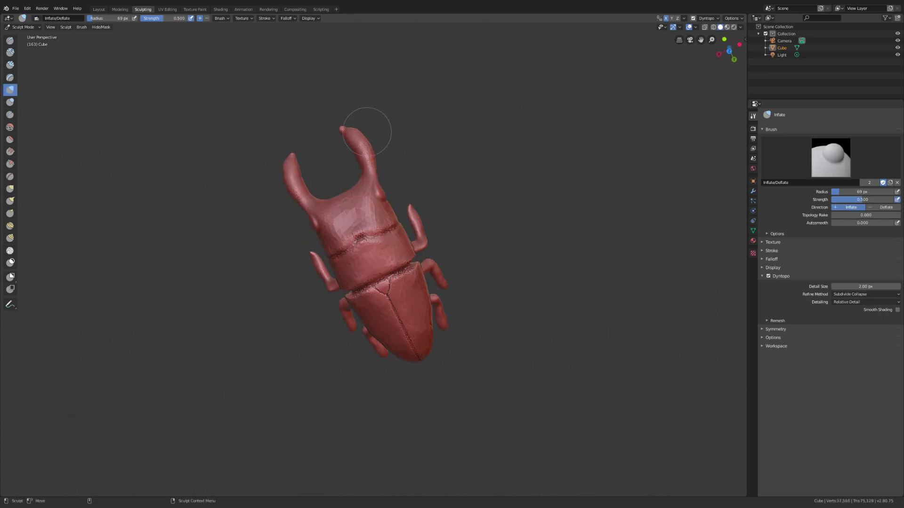
Switch to Grab and orbit to look down on the beetle's back
key("g")
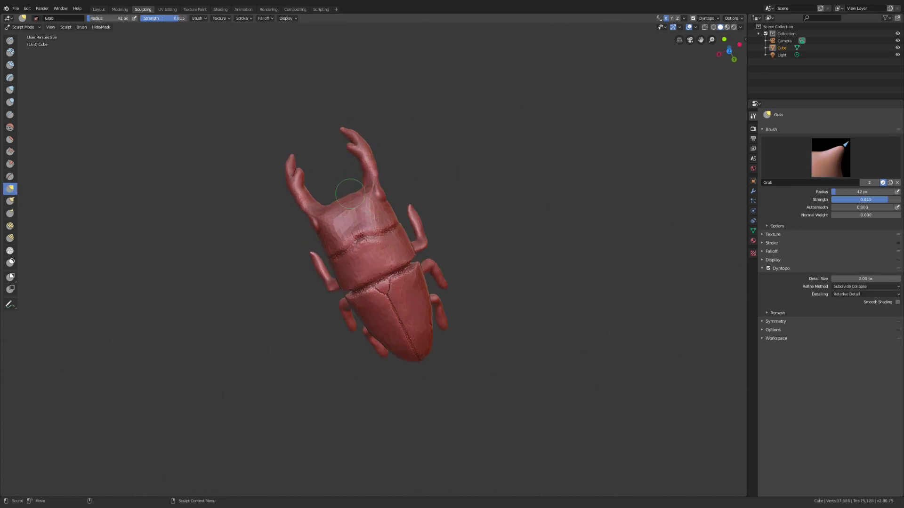
middle_click_drag(352, 142, 472, 202)
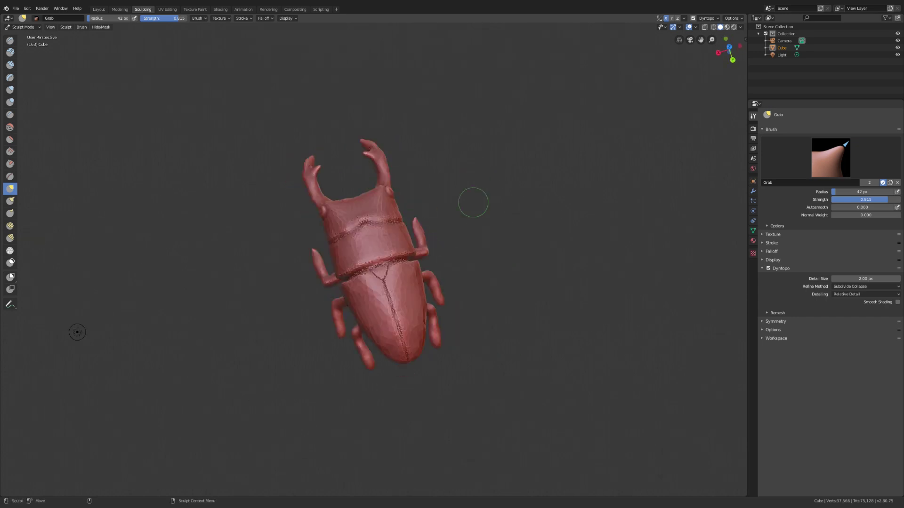
middle_click_drag(101, 476, 46, 297)
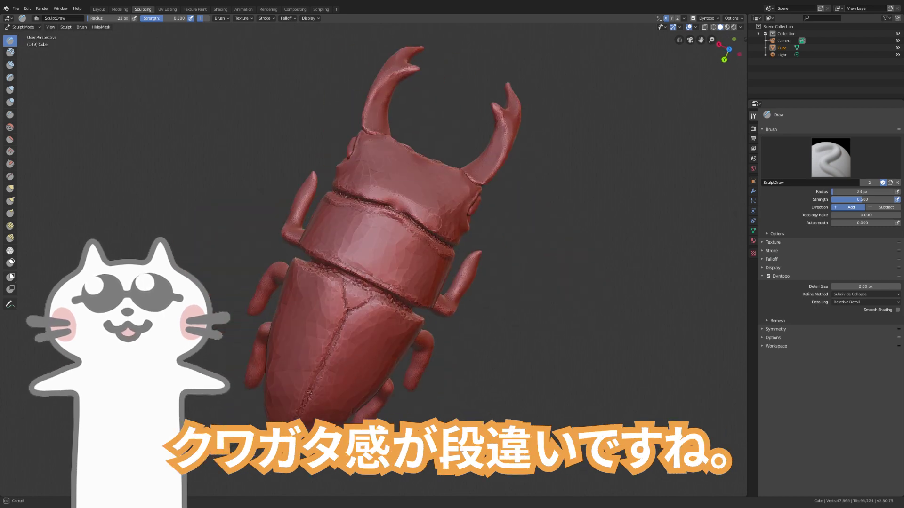
Orbit the beetle through side, top, upside-down and low front views
middle_click_drag(434, 222, 29, 178)
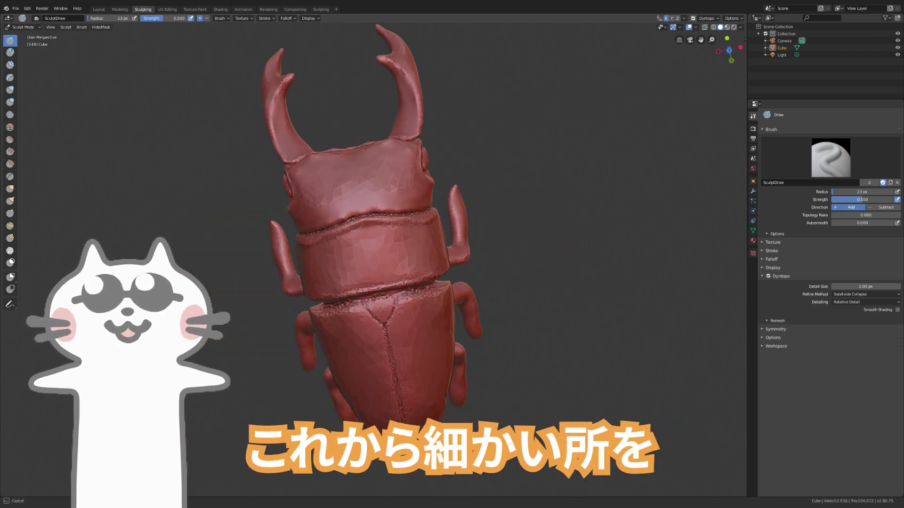
mouse_move(452, 236)
middle_mouse_down()
mouse_move(358, 226)
mouse_move(521, 120)
middle_mouse_up()
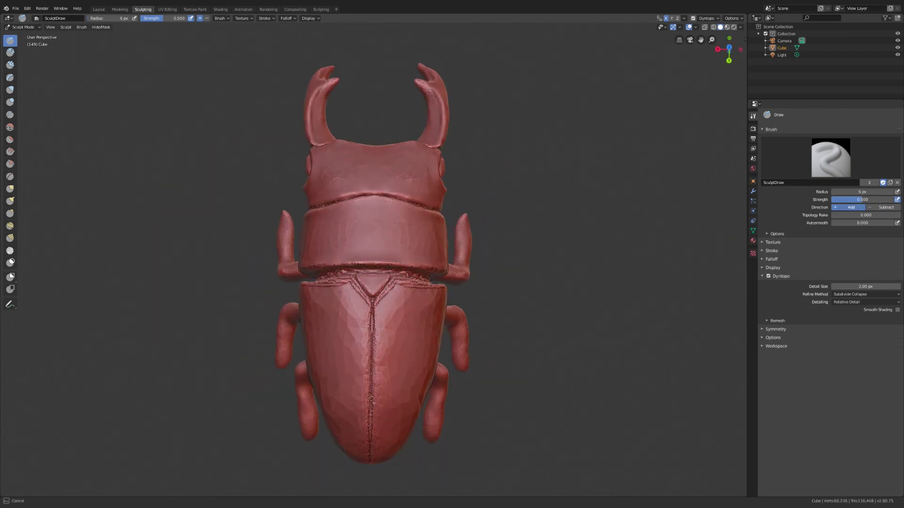
mouse_move(520, 119)
middle_mouse_down()
mouse_move(522, 343)
mouse_move(520, 142)
mouse_move(395, 299)
middle_mouse_up()
mouse_move(369, 259)
middle_mouse_down()
mouse_move(370, 141)
mouse_move(471, 259)
mouse_move(376, 189)
mouse_move(401, 235)
middle_mouse_up()
mouse_move(474, 219)
middle_mouse_down()
mouse_move(18, 120)
mouse_move(237, 132)
mouse_move(413, 285)
middle_mouse_up()
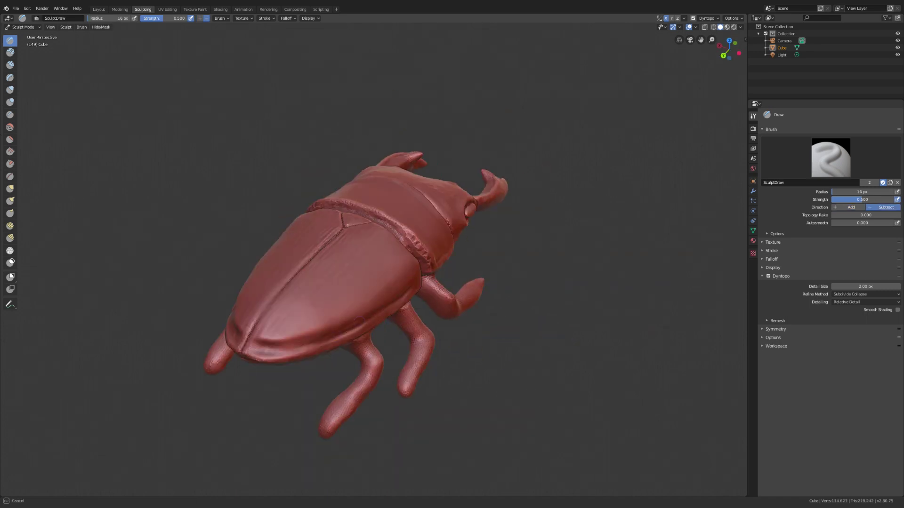
mouse_move(266, 326)
middle_mouse_down()
mouse_move(417, 405)
mouse_move(464, 304)
middle_mouse_up()
mouse_move(363, 255)
middle_mouse_down()
mouse_move(365, 302)
mouse_move(363, 254)
mouse_move(330, 245)
middle_mouse_up()
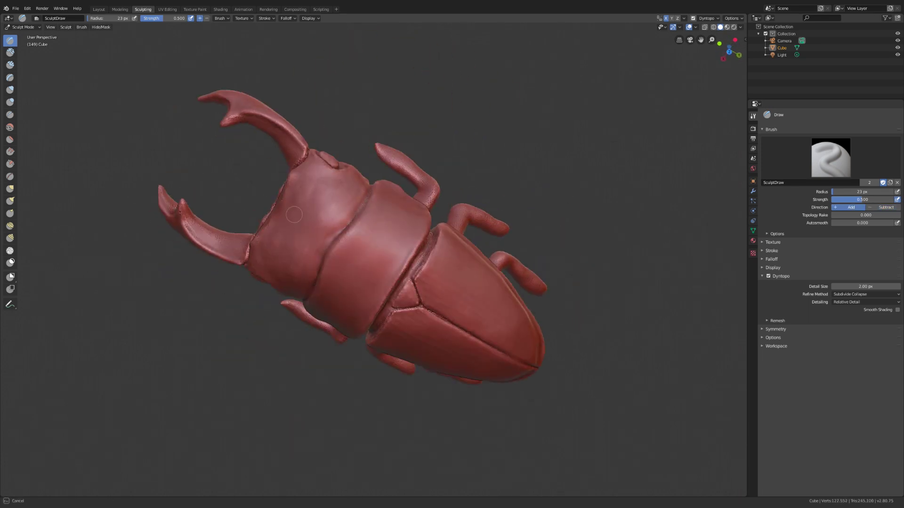
middle_click_drag(326, 203, 545, 26)
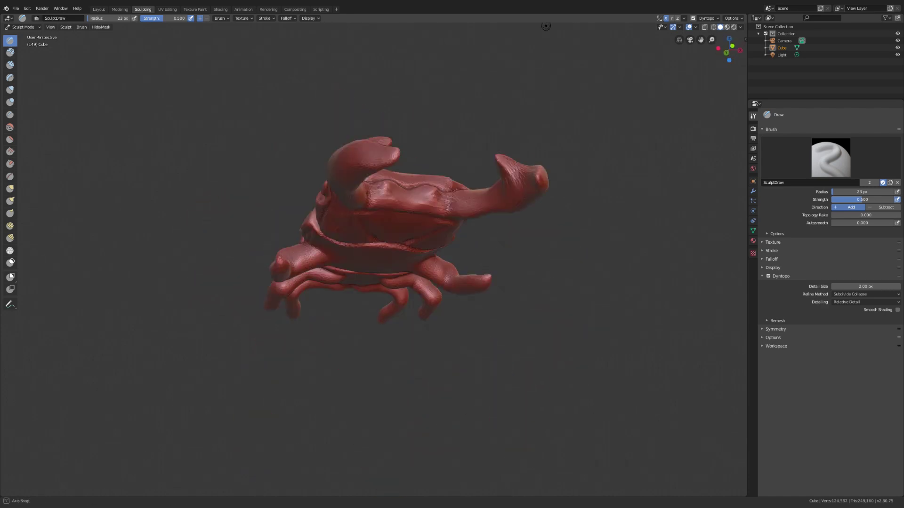
Alternate Grab and Draw brushes while settling on a straight top-down view of the beetle
key("g")
mouse_move(545, 26)
middle_mouse_down()
mouse_move(534, 339)
mouse_move(479, 172)
mouse_move(248, 208)
mouse_move(443, 247)
middle_mouse_up()
key("x")
key("g")
mouse_move(337, 265)
middle_mouse_down()
mouse_move(494, 387)
mouse_move(421, 238)
middle_mouse_up()
middle_click_drag(434, 207, 437, 260)
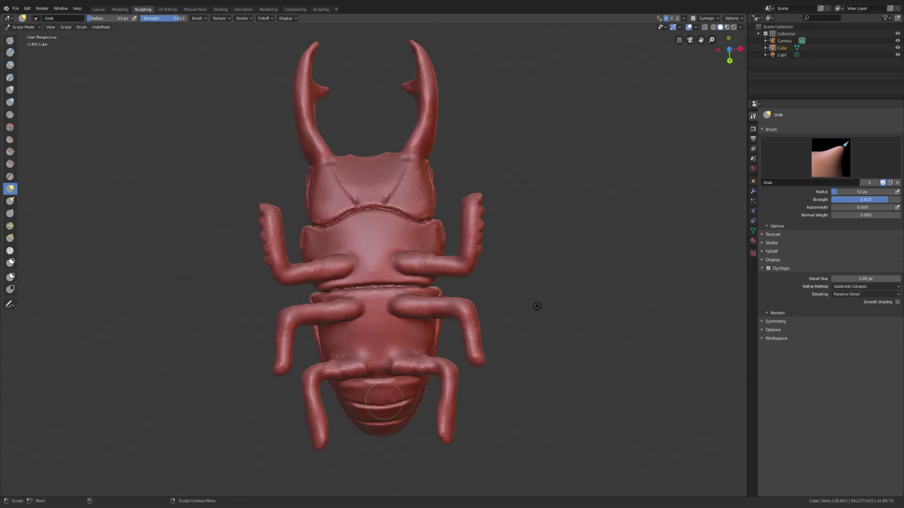
Pull both antennae up into forked tips with Snake Hook from the bottom view
middle_click_drag(384, 401, 396, 419)
key("x")
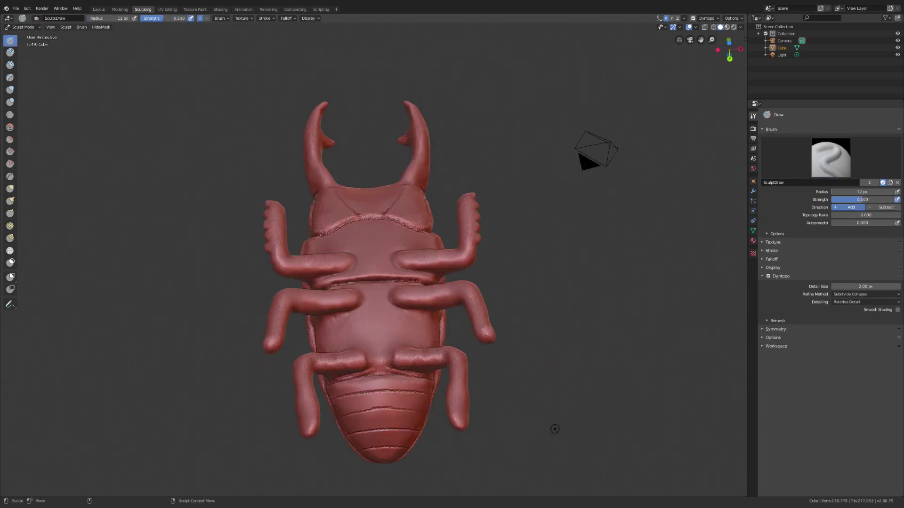
key("k")
key("ctrl+KP_7")
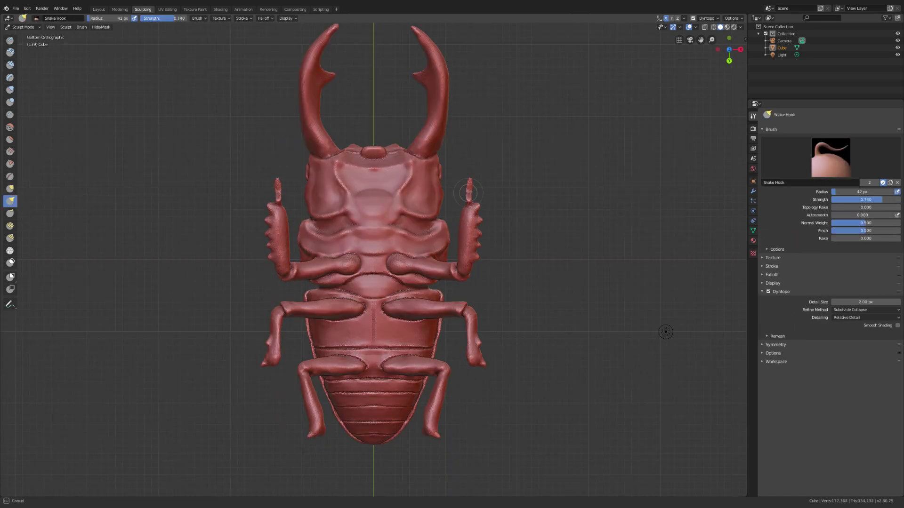
left_click_drag(469, 158, 469, 139)
Inspect the underside and sides while cycling through the Inflate, Draw and Snake Hook brushes
key("i")
mouse_move(466, 191)
middle_mouse_down()
mouse_move(676, 278)
mouse_move(666, 332)
mouse_move(529, 299)
mouse_move(423, 382)
mouse_move(377, 226)
mouse_move(317, 87)
mouse_move(397, 79)
mouse_move(456, 339)
mouse_move(397, 337)
mouse_move(314, 121)
middle_mouse_up()
key("x")
mouse_move(517, 287)
middle_mouse_down()
mouse_move(612, 444)
mouse_move(367, 420)
mouse_move(448, 40)
mouse_move(507, 205)
mouse_move(539, 377)
mouse_move(518, 286)
mouse_move(518, 356)
mouse_move(589, 300)
mouse_move(567, 327)
middle_mouse_up()
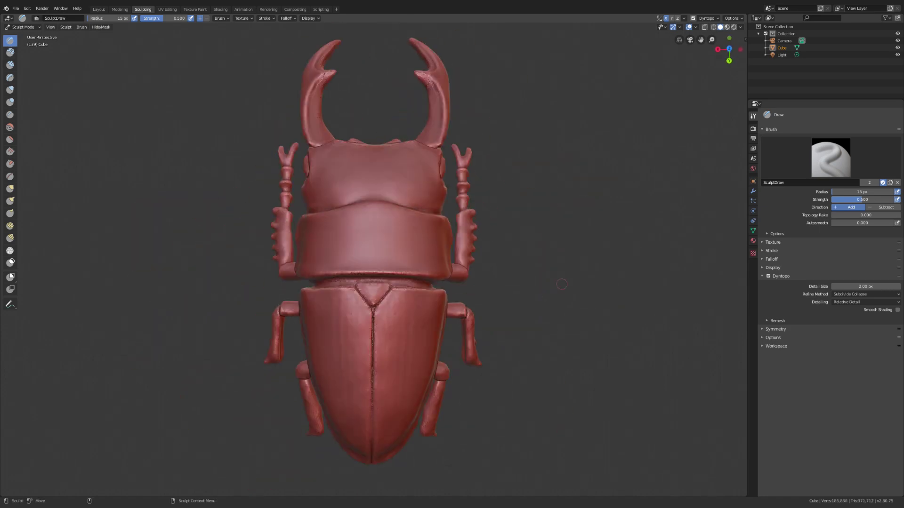
mouse_move(561, 284)
middle_mouse_down()
mouse_move(144, 295)
mouse_move(198, 254)
middle_mouse_up()
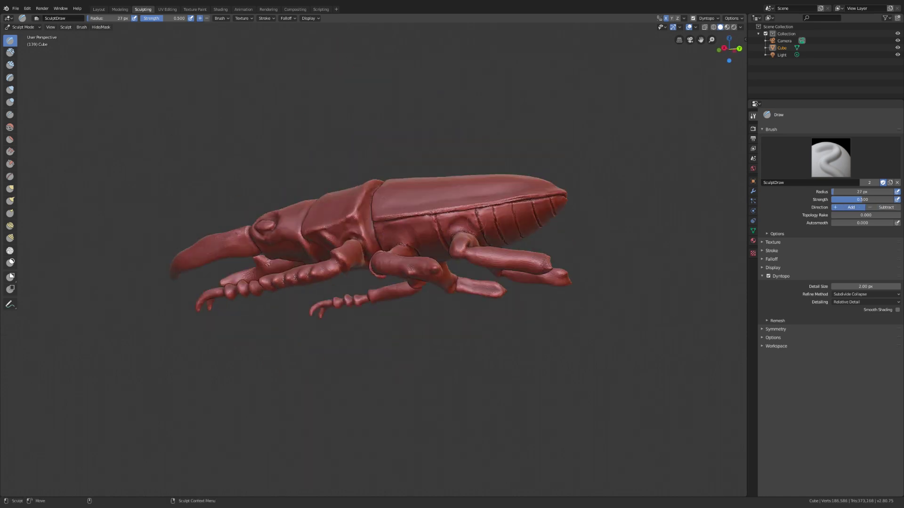
key("ctrl+KP_7")
key("k")
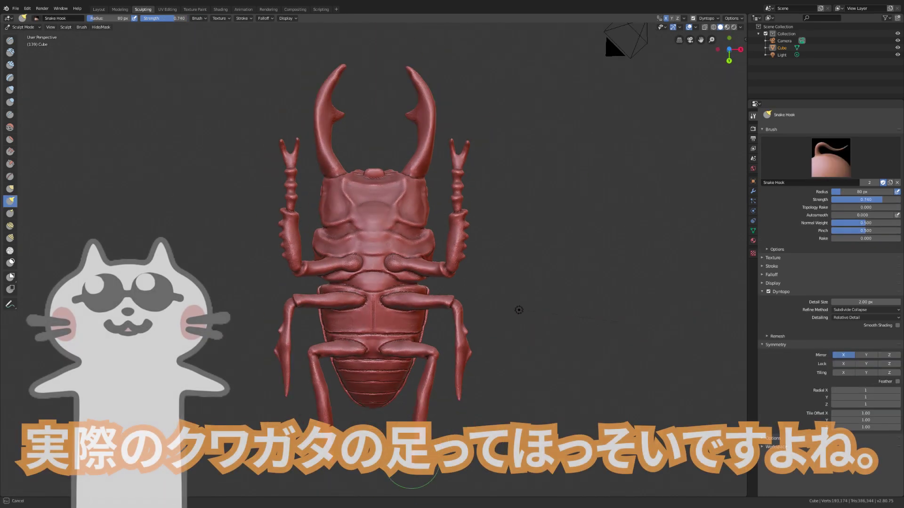
key("i")
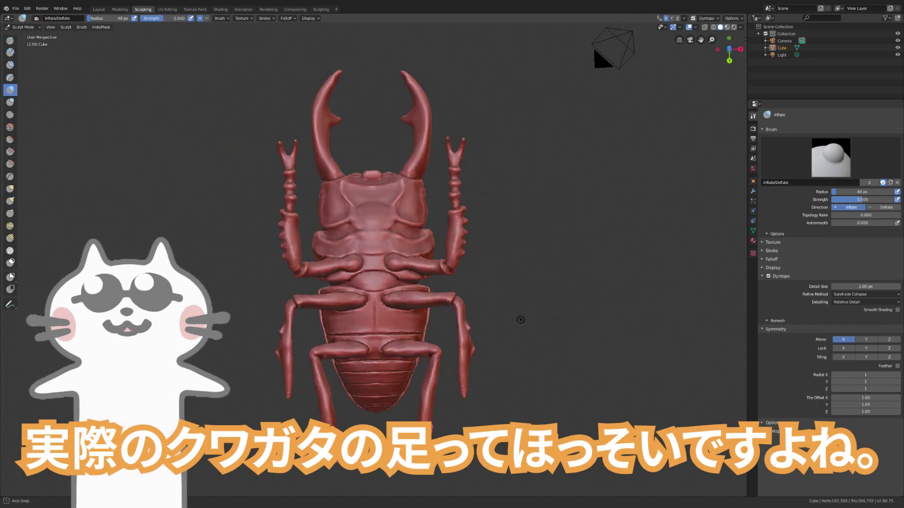
key("x")
middle_click_drag(521, 320, 266, 143)
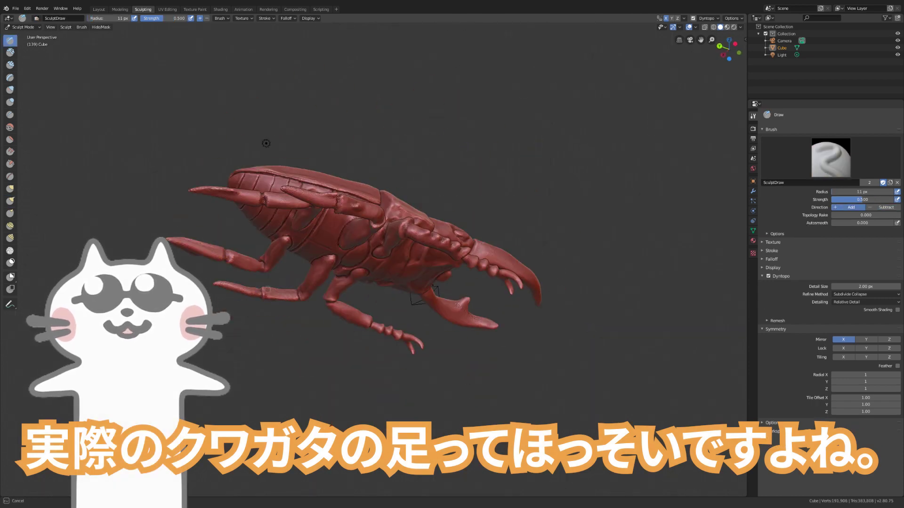
mouse_move(266, 143)
middle_mouse_down()
mouse_move(473, 146)
mouse_move(617, 320)
middle_mouse_up()
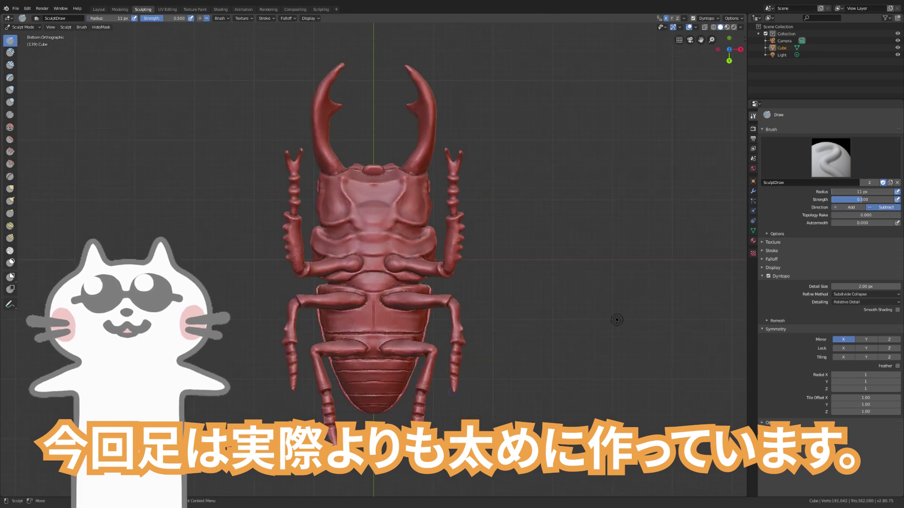
Shrink the brush and sculpt joint detail into the right leg, checking from several angles
right_click(424, 337)
left_click_drag(433, 336, 422, 337)
mouse_move(424, 336)
middle_mouse_down()
mouse_move(292, 198)
mouse_move(527, 345)
middle_mouse_up()
left_click_drag(452, 388, 446, 350)
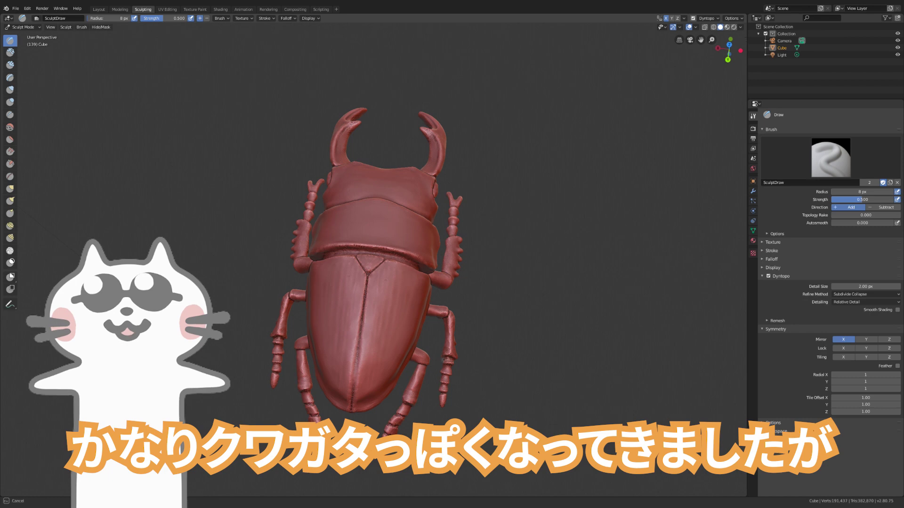
mouse_move(419, 397)
middle_mouse_down()
mouse_move(524, 287)
mouse_move(553, 343)
middle_mouse_up()
middle_click_drag(456, 309, 476, 311)
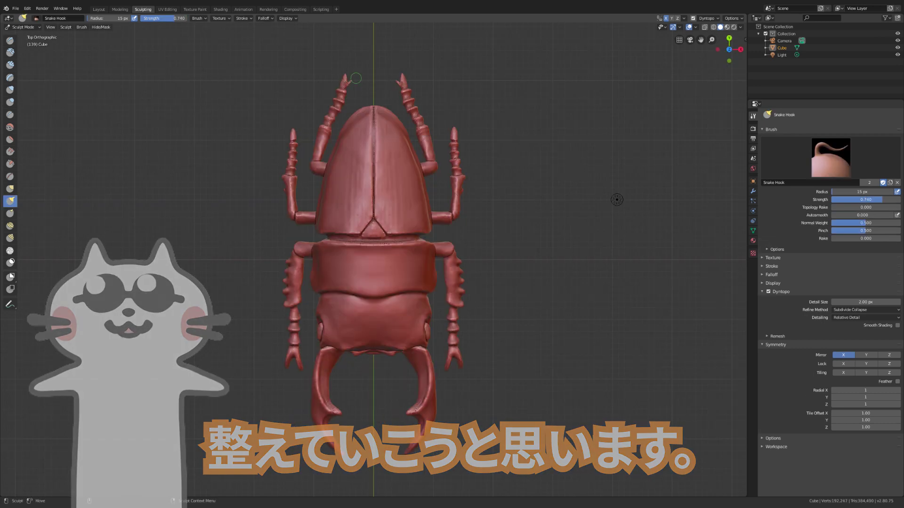
middle_click_drag(617, 200, 460, 182)
key("g")
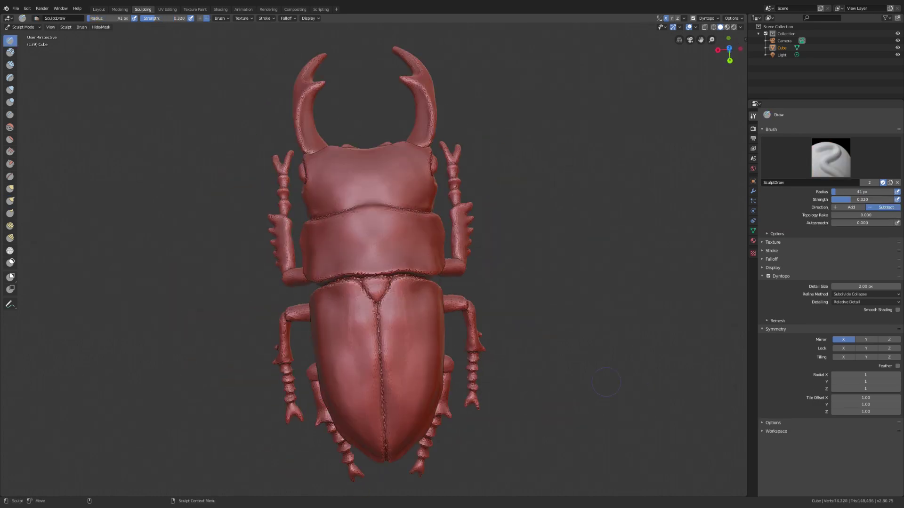
Add leg spines and tidy the shell from top-down views with Snake Hook and Draw, then zoom in
key("k")
mouse_move(596, 265)
middle_mouse_down()
mouse_move(415, 76)
mouse_move(577, 250)
mouse_move(518, 282)
mouse_move(522, 157)
middle_mouse_up()
key("x")
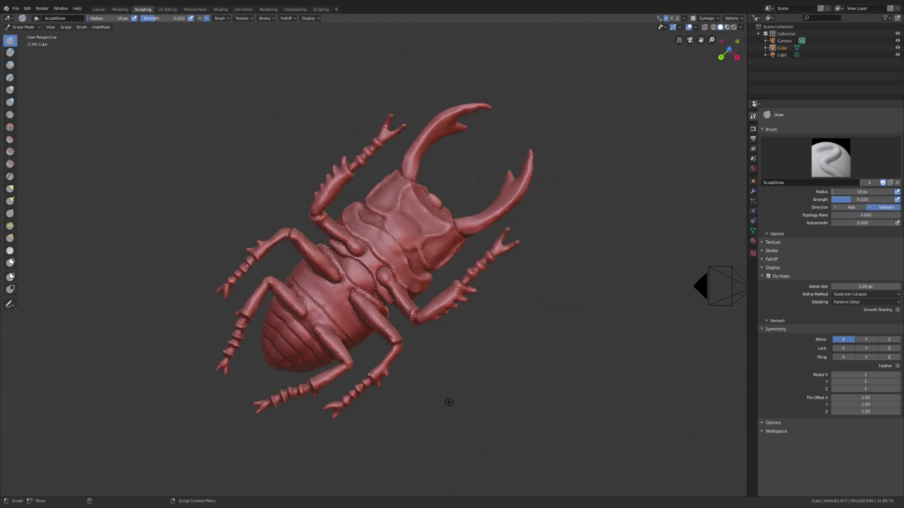
mouse_move(448, 403)
middle_mouse_down()
mouse_move(430, 60)
mouse_move(457, 198)
middle_mouse_up()
key("k")
key("x")
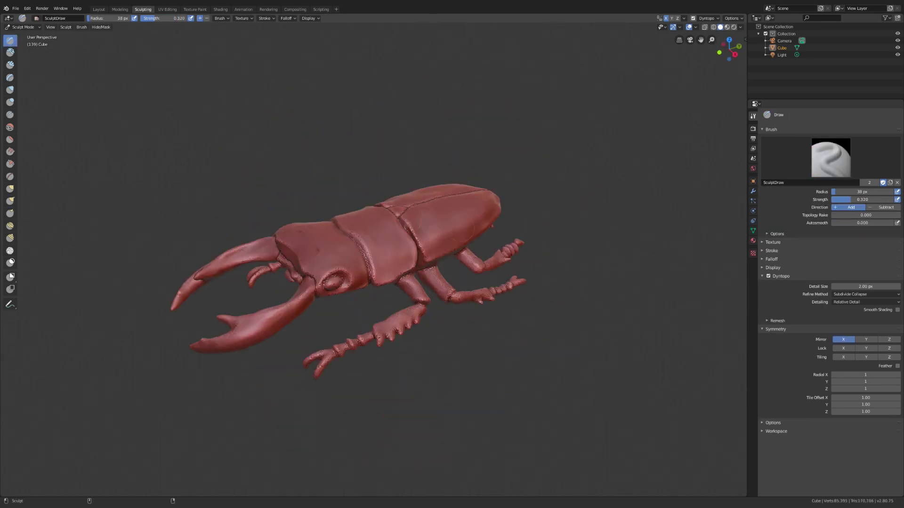
scroll(461, 212, "up", 3)
scroll(464, 216, "up", 2)
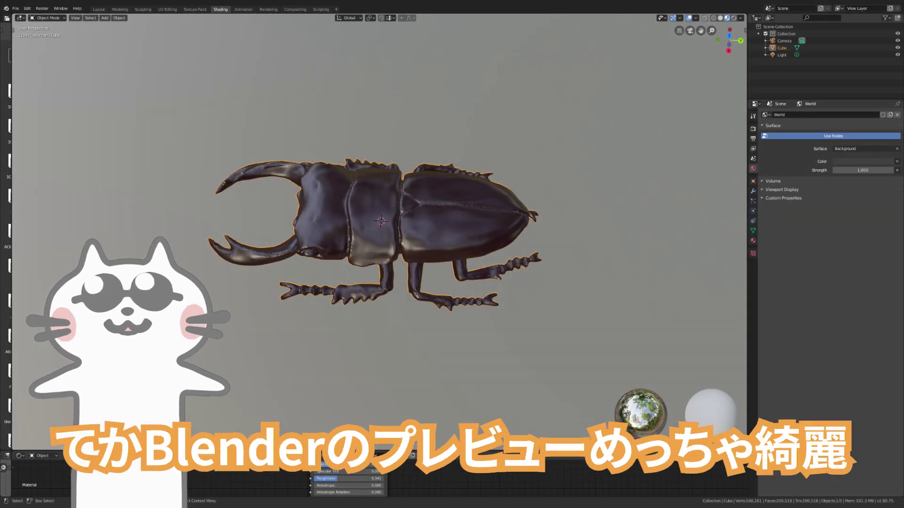
Orbit the glossy black beetle through side, front and top-down angles in Material Preview
middle_click_drag(377, 236, 518, 235)
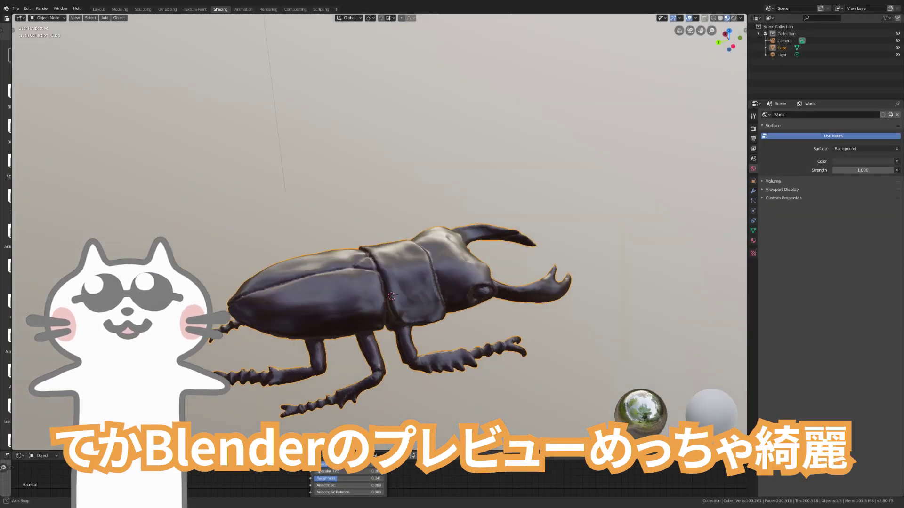
mouse_move(377, 236)
middle_mouse_down()
mouse_move(445, 164)
mouse_move(476, 281)
middle_mouse_up()
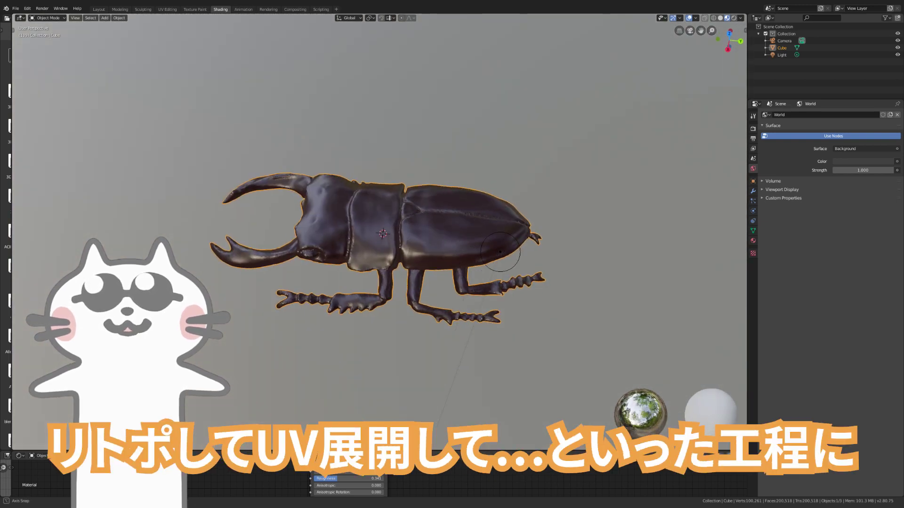
mouse_move(500, 252)
middle_mouse_down()
mouse_move(475, 283)
mouse_move(476, 339)
middle_mouse_up()
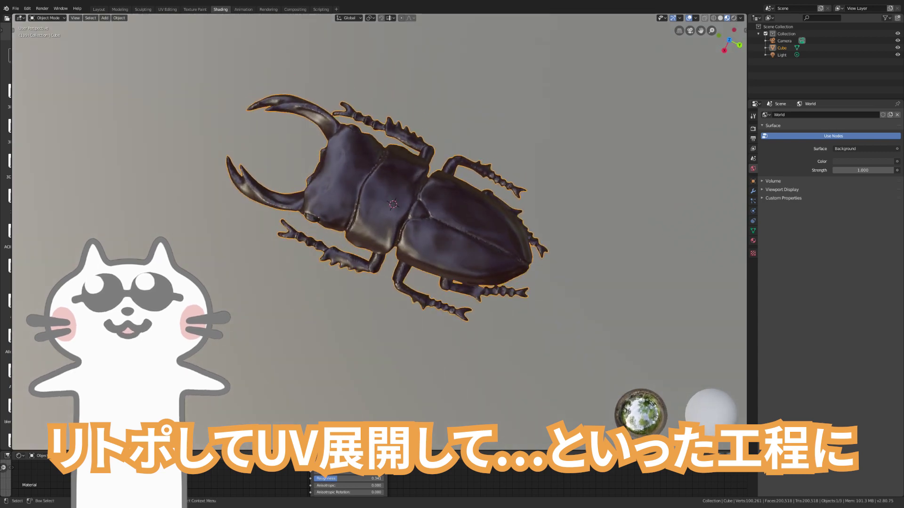
middle_click_drag(475, 339, 476, 325)
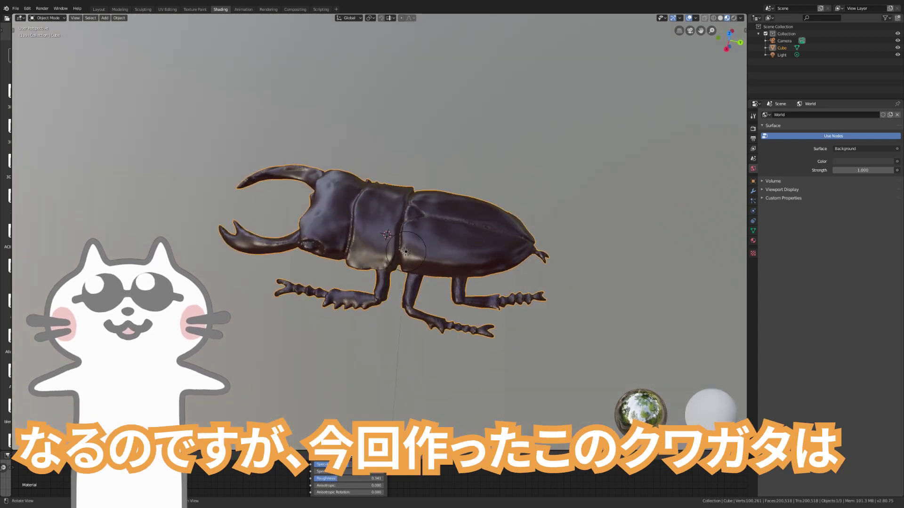
middle_click_drag(406, 252, 295, 291)
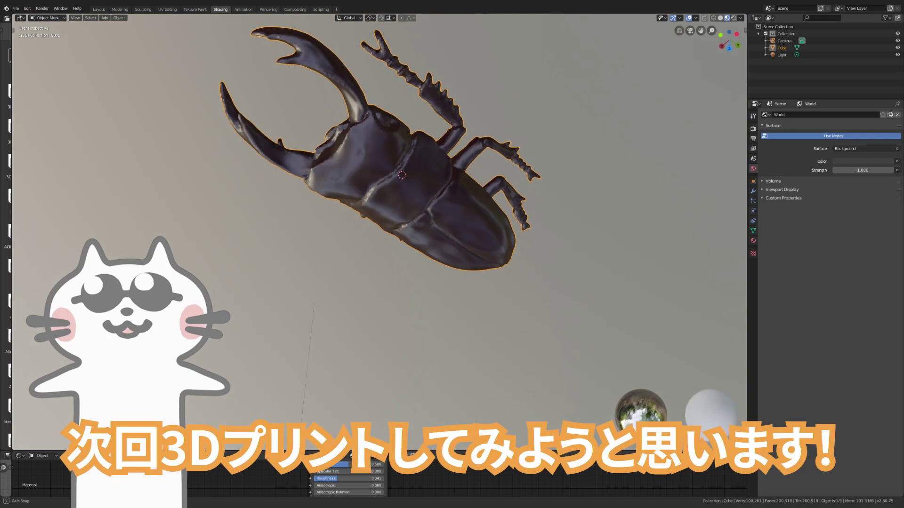
mouse_move(475, 283)
middle_mouse_down()
mouse_move(565, 212)
mouse_move(683, 94)
middle_mouse_up()
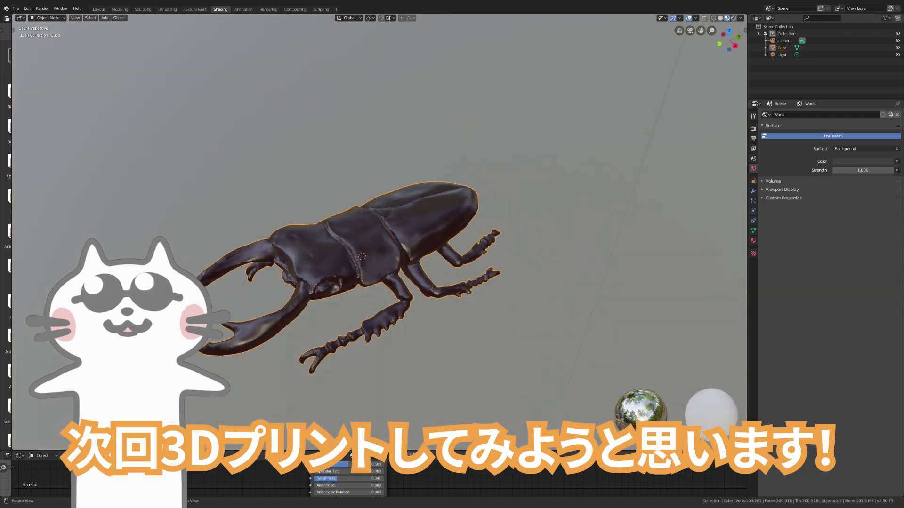